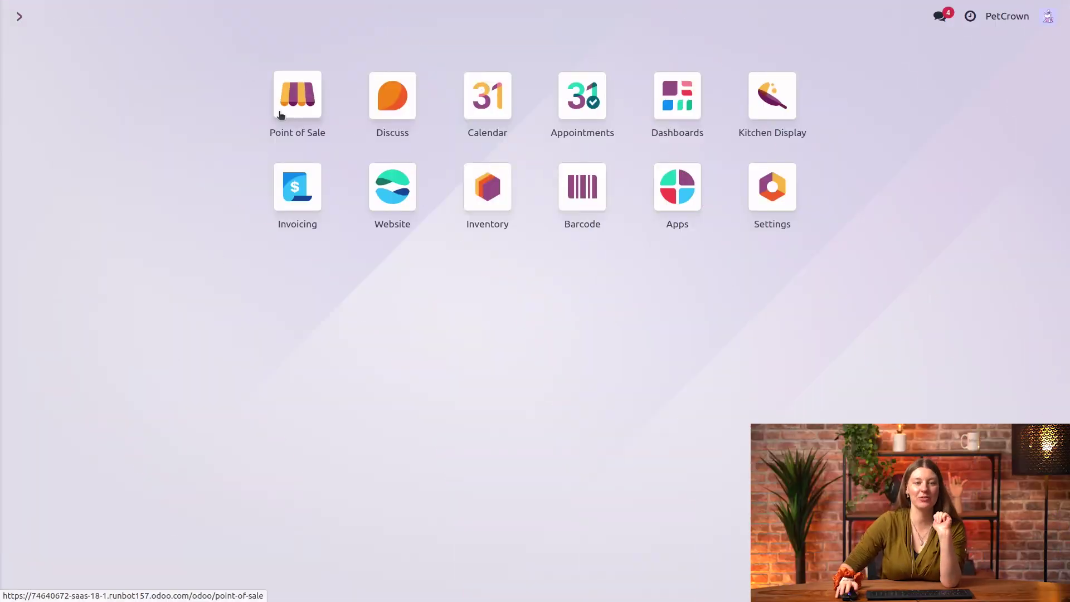
Open the Point of Sale settings page for the Bone Appétit shop.
click(280, 115)
click(379, 18)
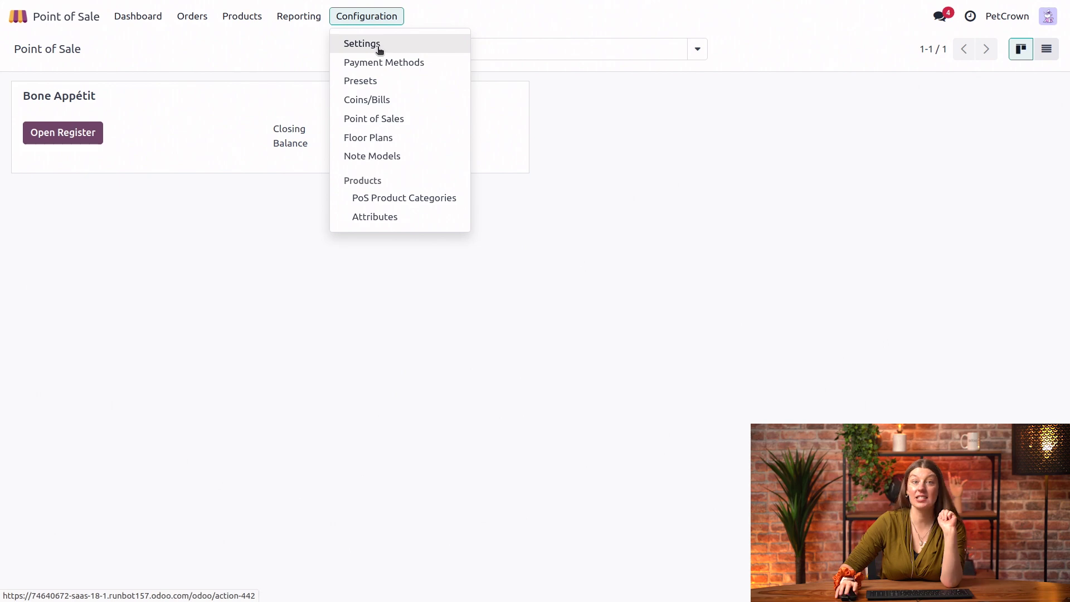
click(379, 47)
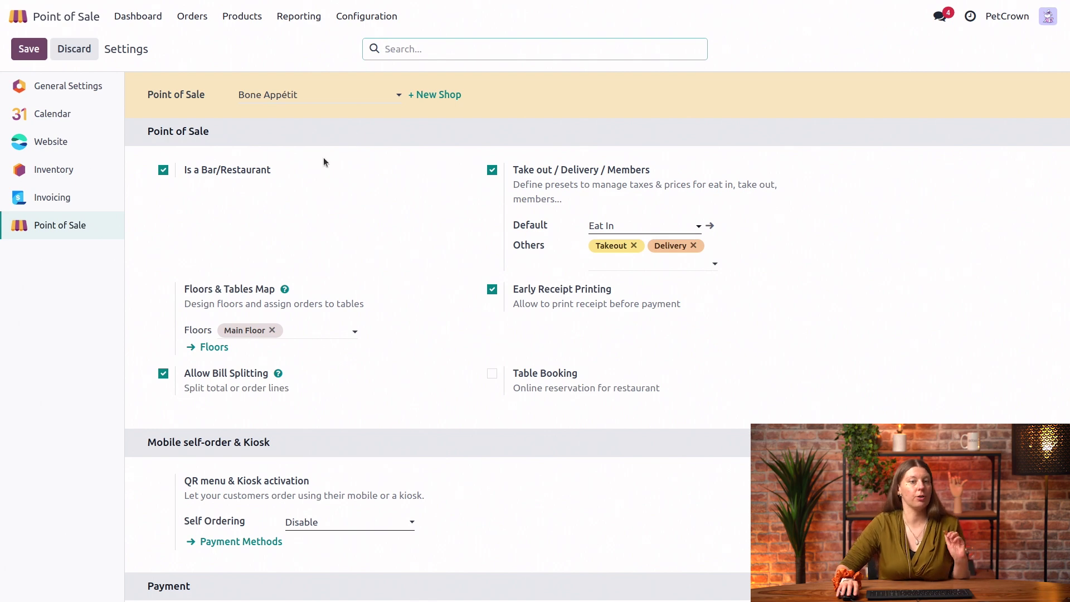
Enable Table Booking and create a new appointment type named 'Reservations'.
click(492, 374)
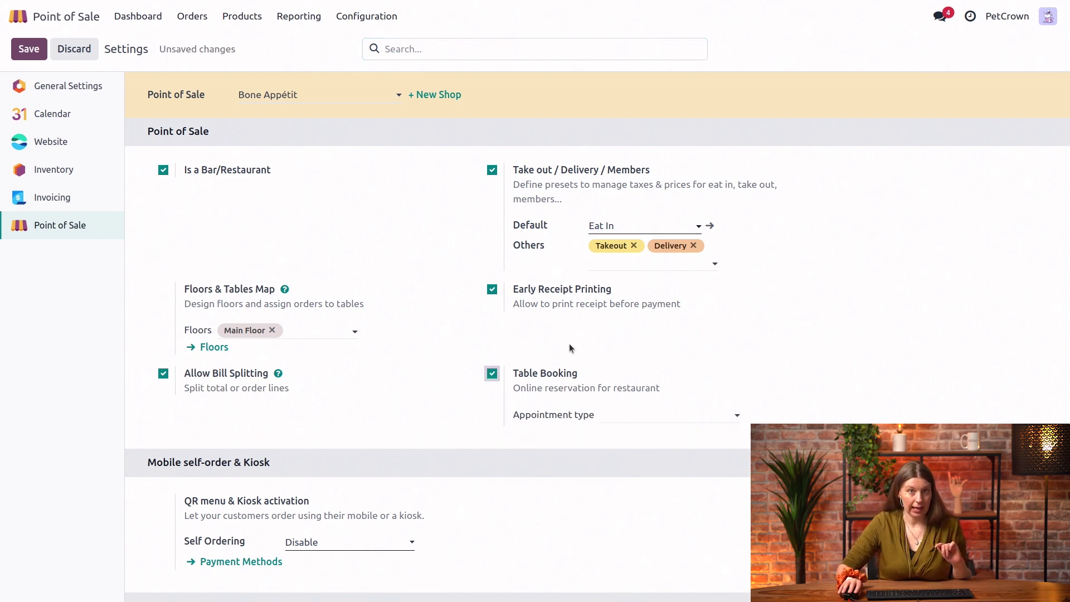
click(641, 416)
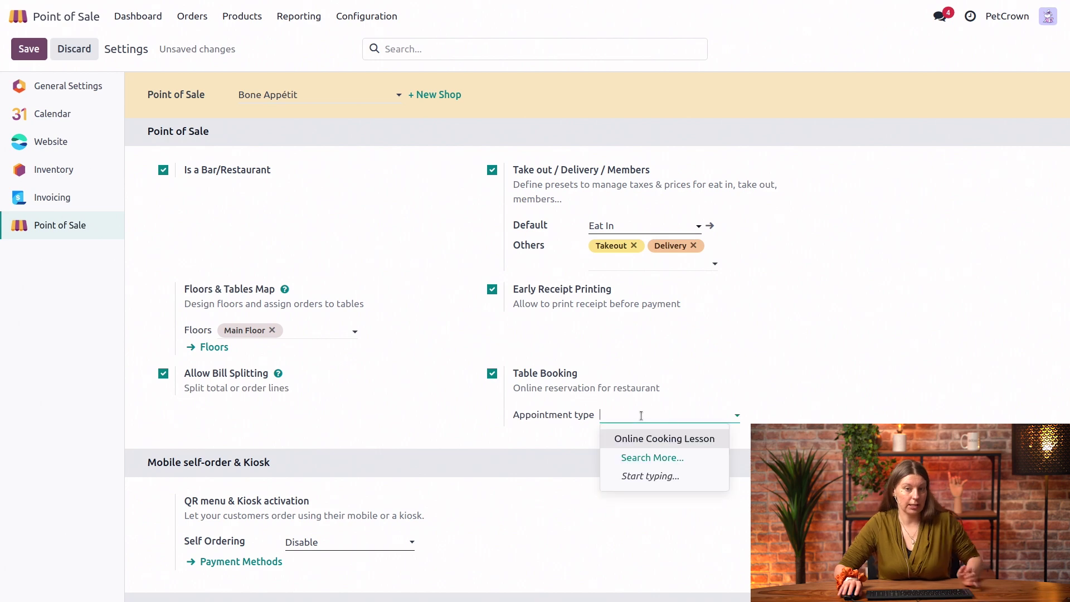
text(Re)
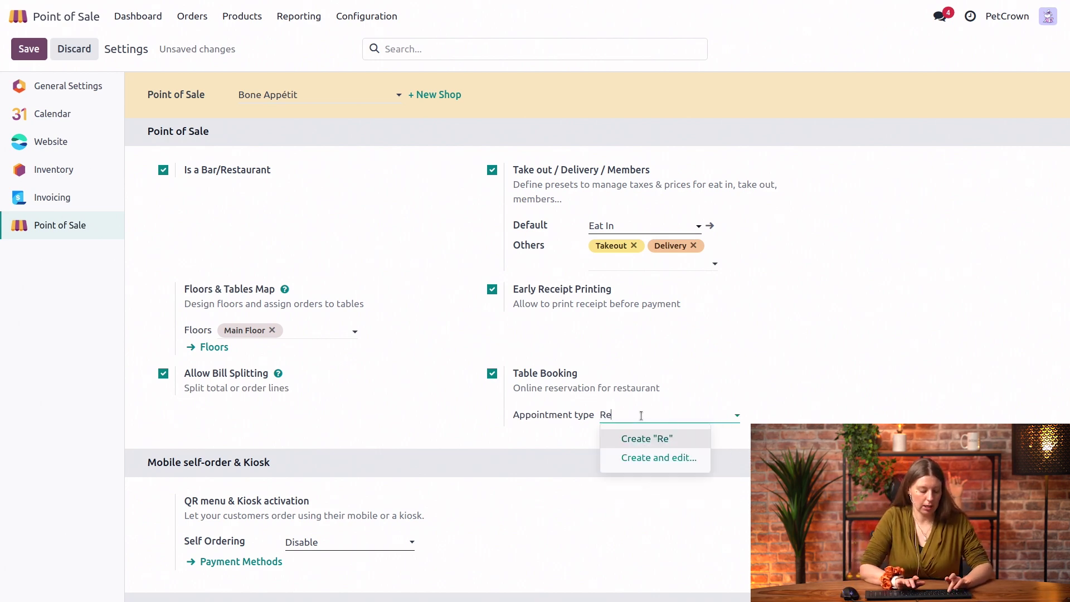
text(servat)
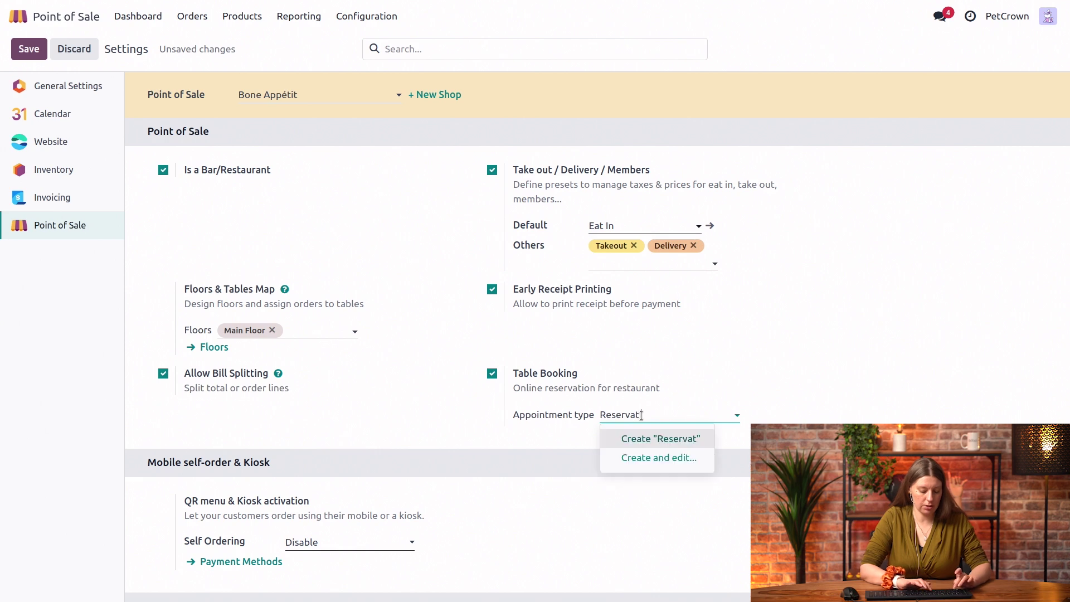
text(ions)
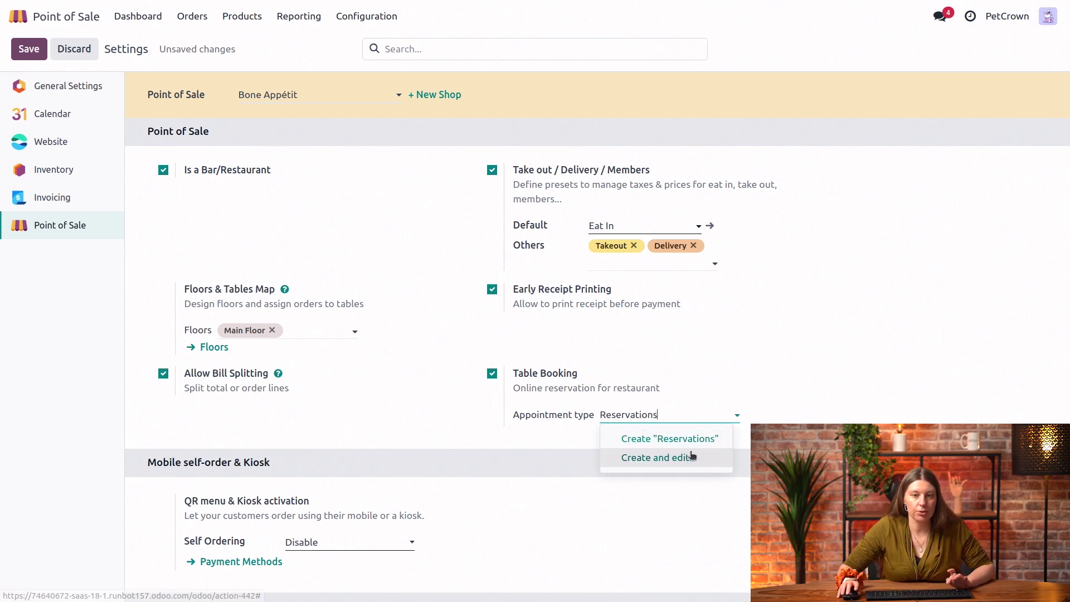
click(692, 456)
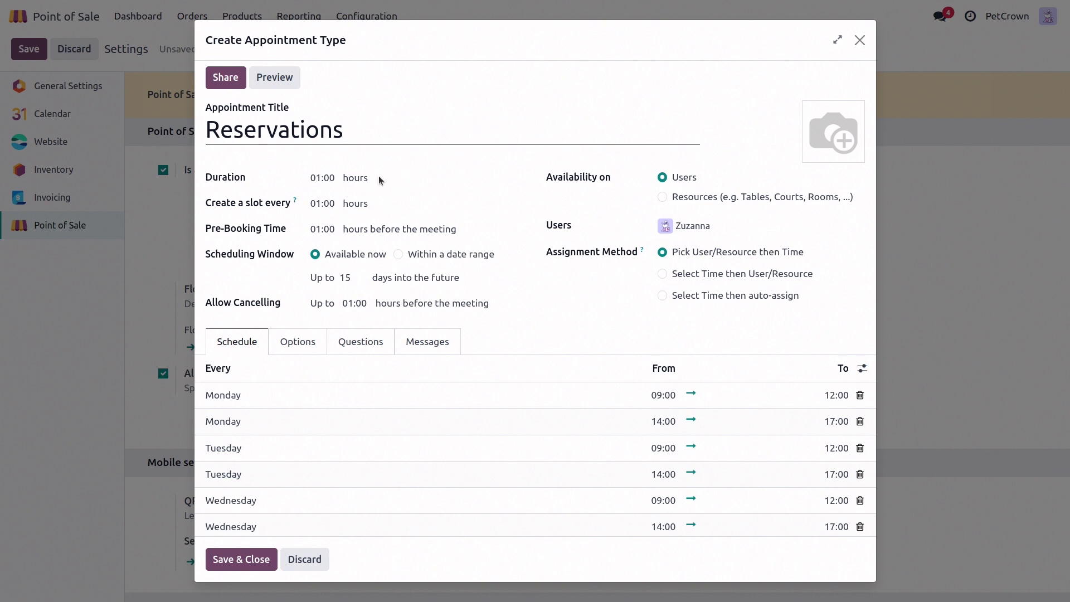
Set the Reservations duration to 02:00 with a slot every 00:30.
click(319, 176)
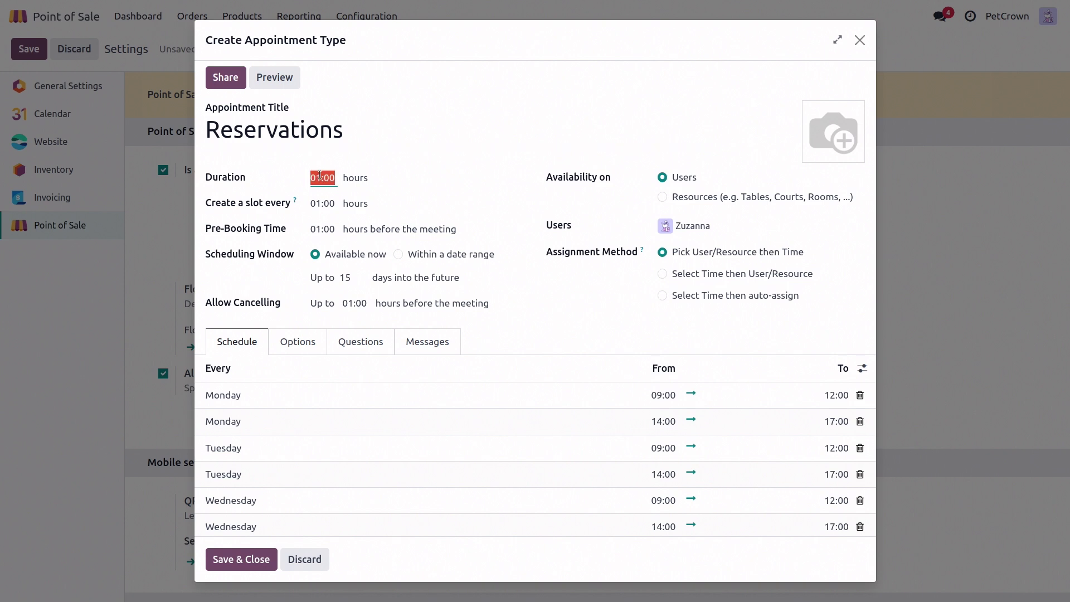
text(2)
click(445, 201)
click(324, 200)
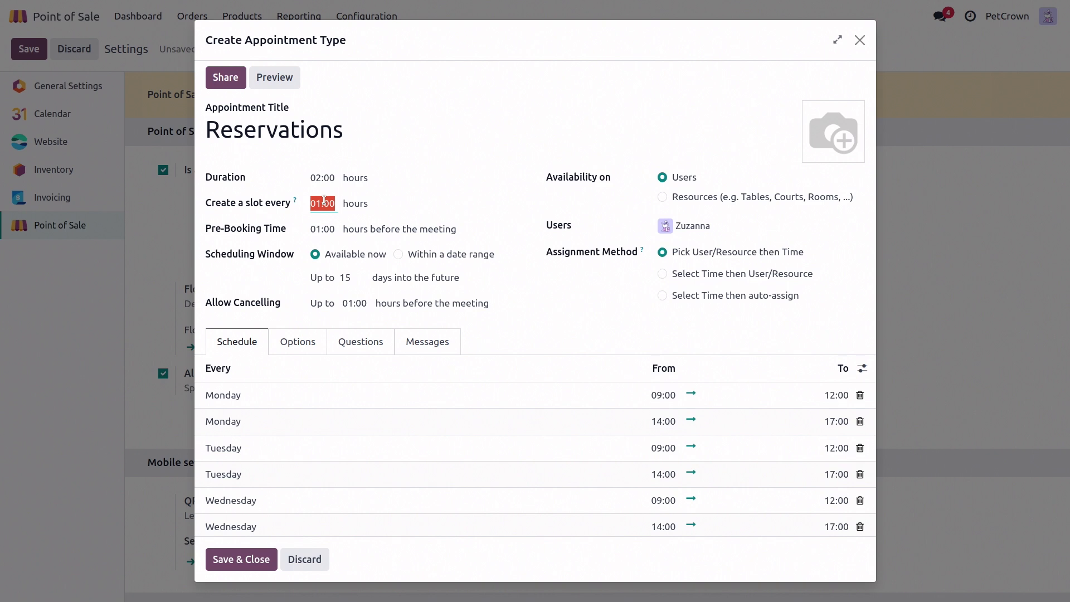
text(00:30)
click(434, 195)
Set pre-booking time to 04:00, keep the 15-day window, and allow cancelling up to 02:00 before.
click(328, 234)
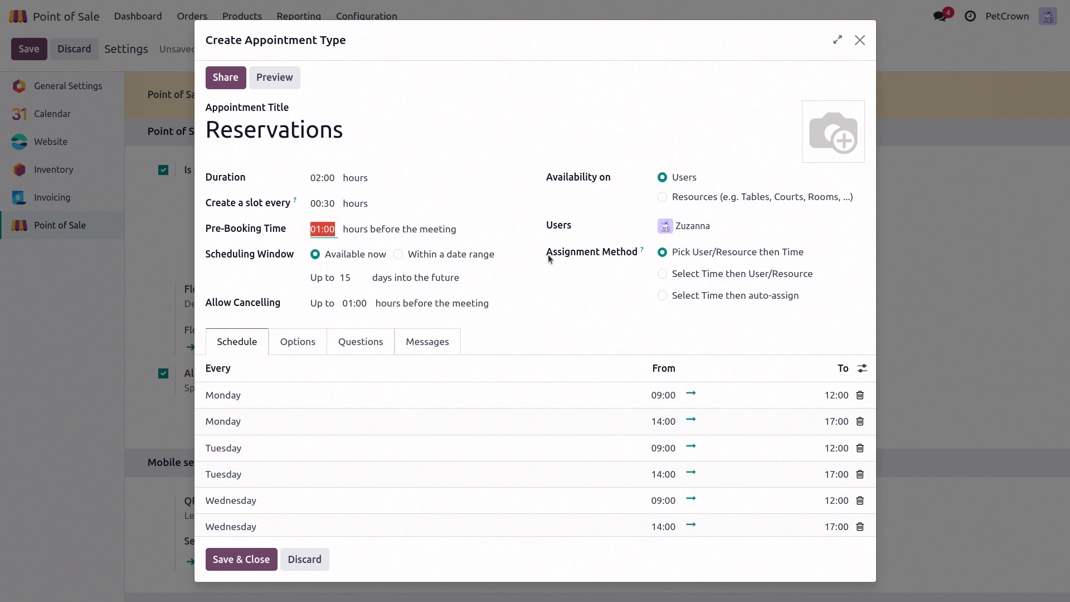
text(4)
click(501, 216)
double_click(346, 277)
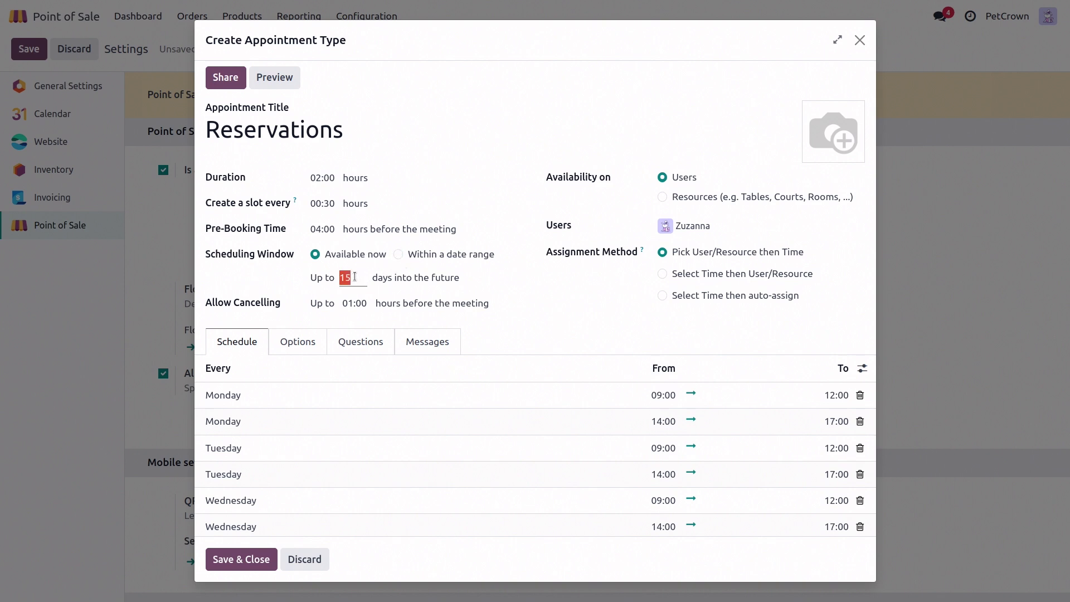
click(368, 279)
click(351, 300)
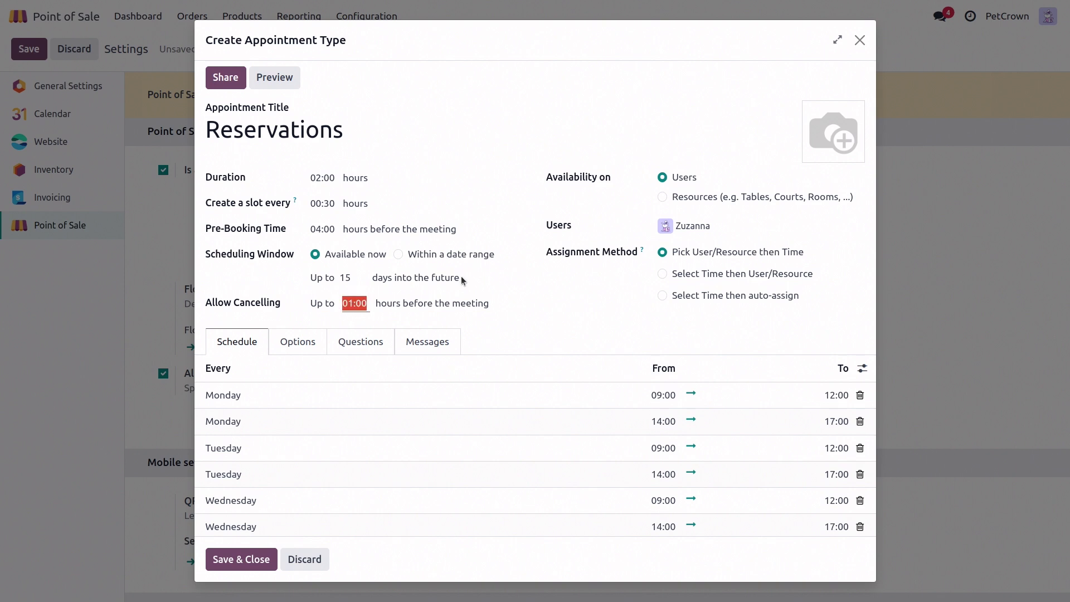
text(2)
click(573, 306)
Change Monday's first opening slot to 11:30–14:30.
scroll(331, 443, down, 3)
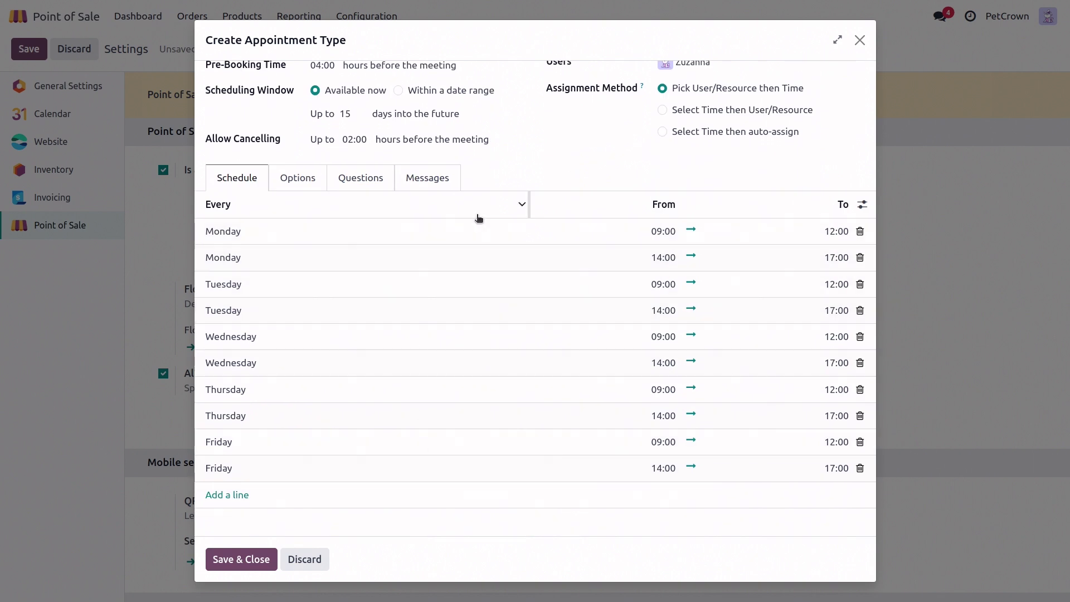
click(658, 236)
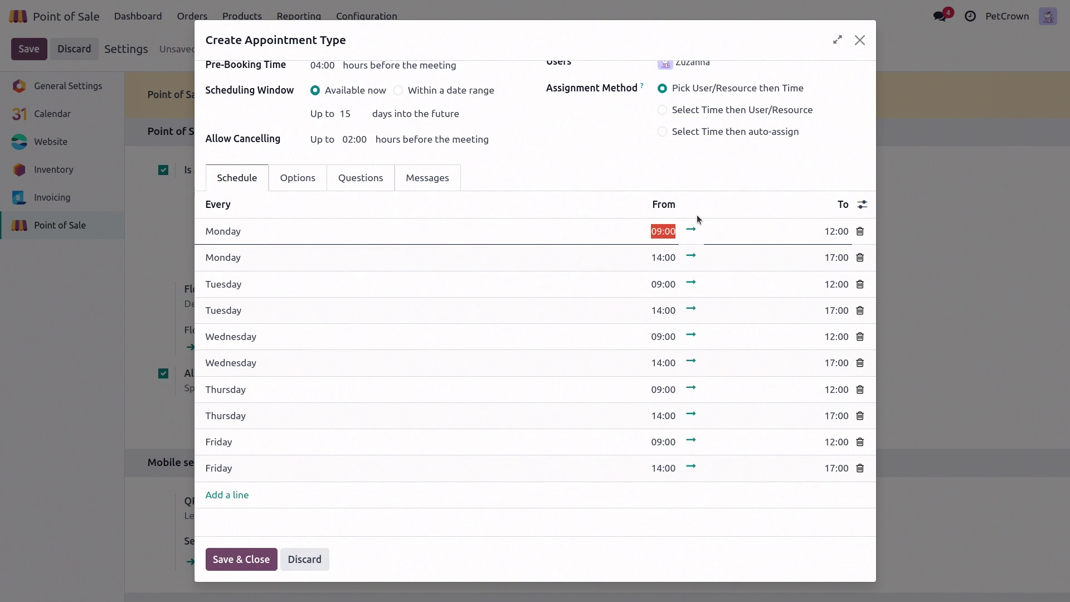
text(11:30)
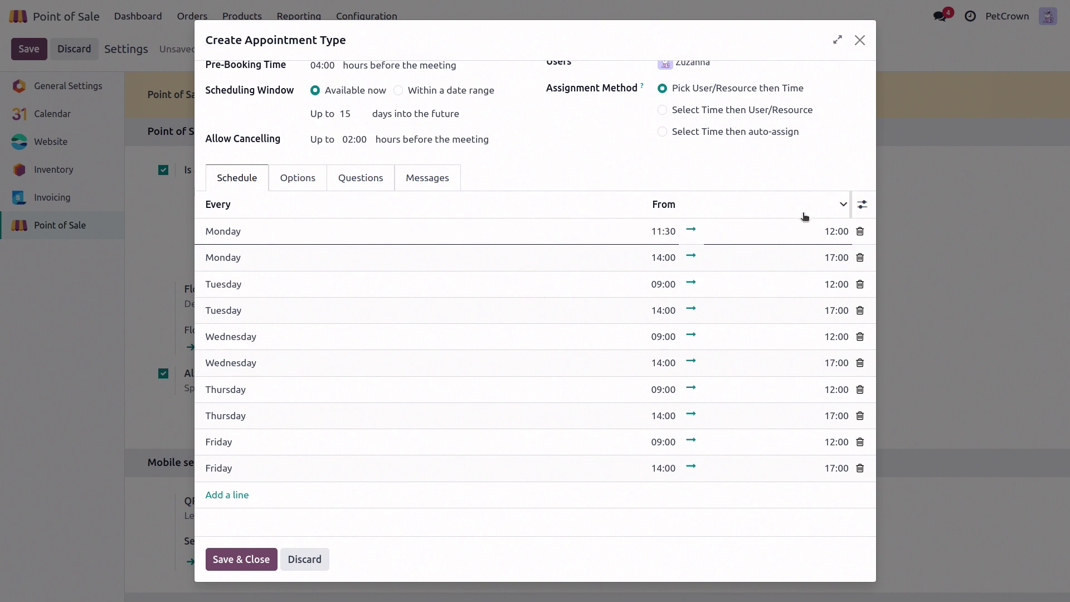
click(813, 231)
text(14)
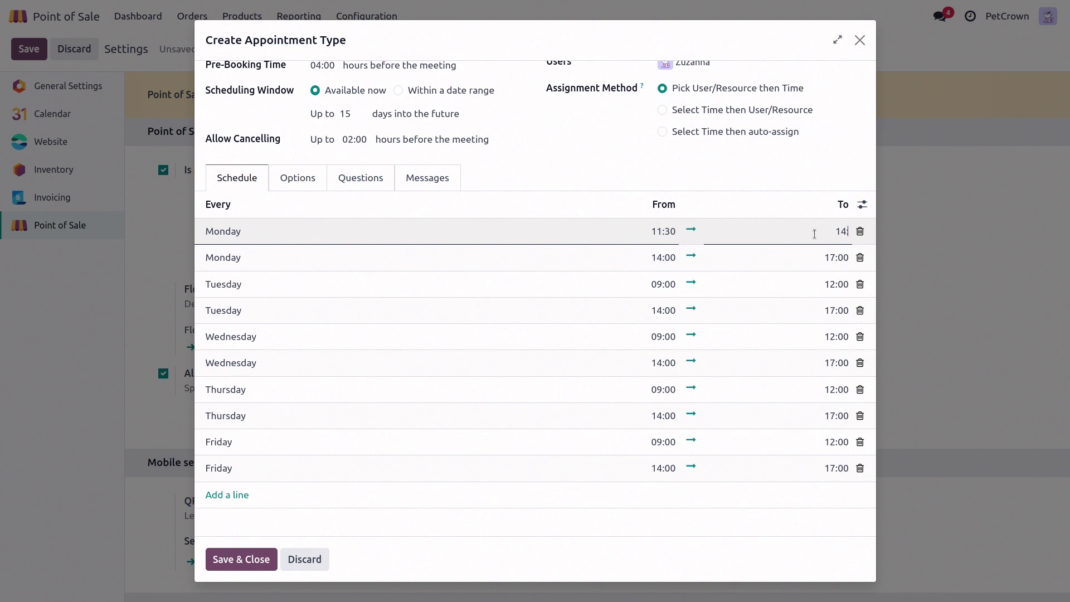
text(:30)
Change Monday's second slot to 17:00–22:00, correcting the mistyped end hour.
click(657, 268)
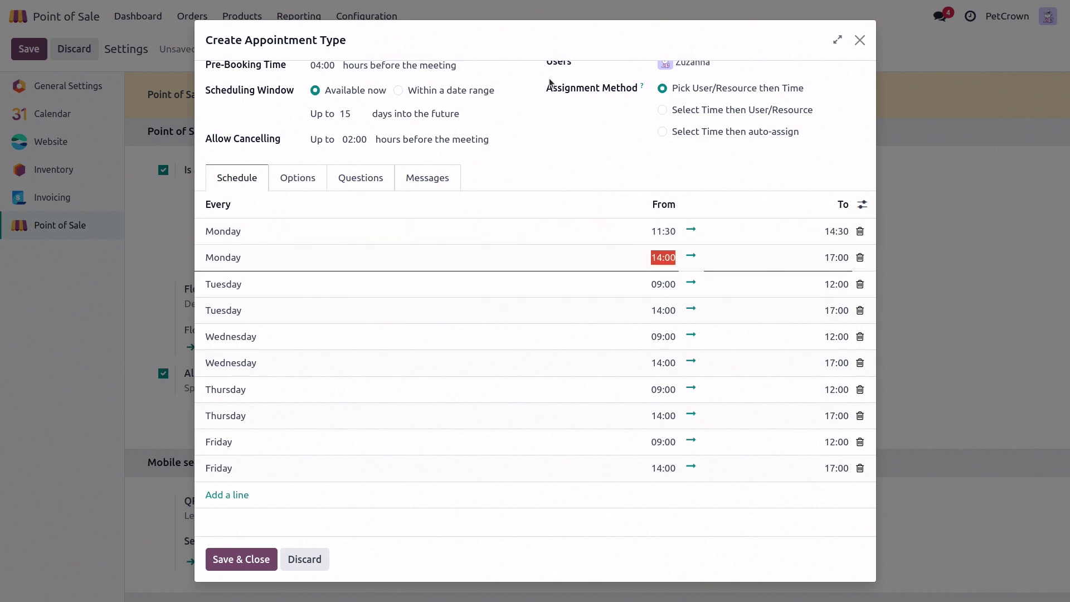
text(17:00)
click(832, 262)
text(19:00)
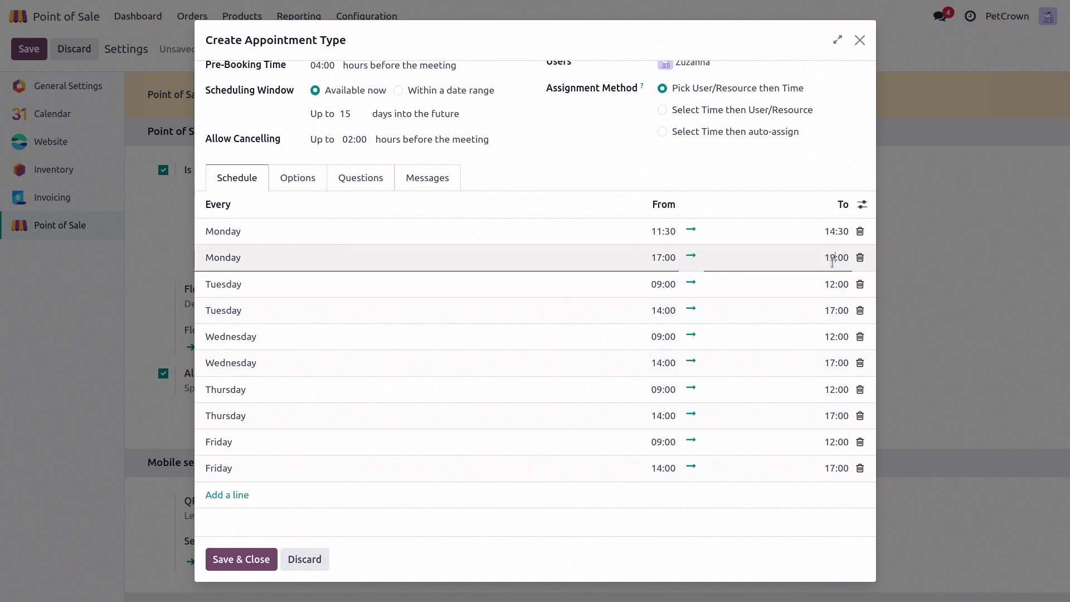
drag(832, 262, 814, 254)
key(BackSpace)
text(22)
click(804, 171)
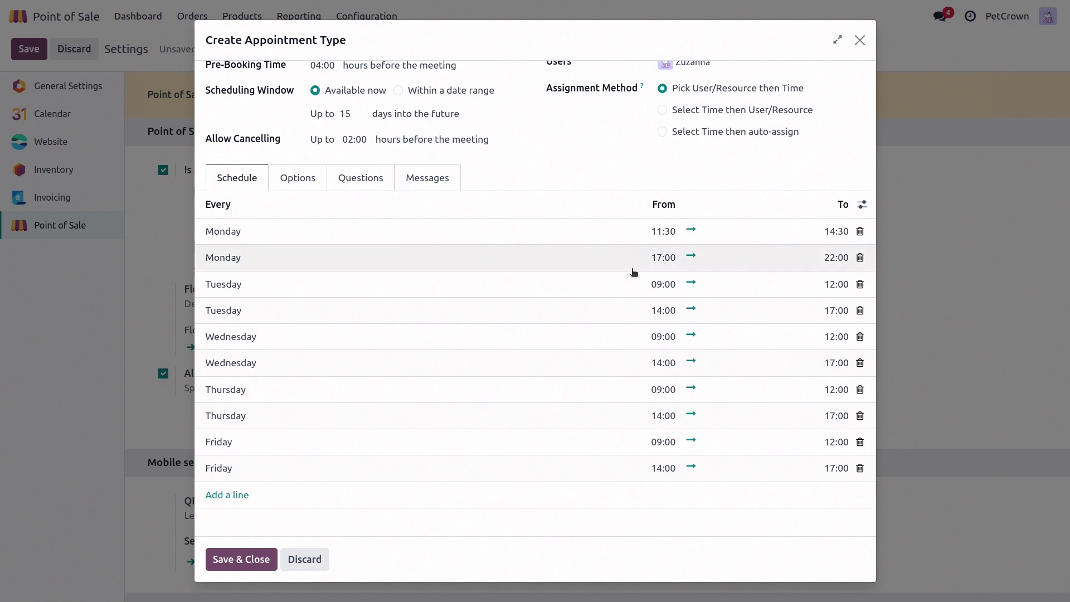
Book resources, add tables Main Floor - 101 and 102, and turn on capacity management.
scroll(746, 271, up, 3)
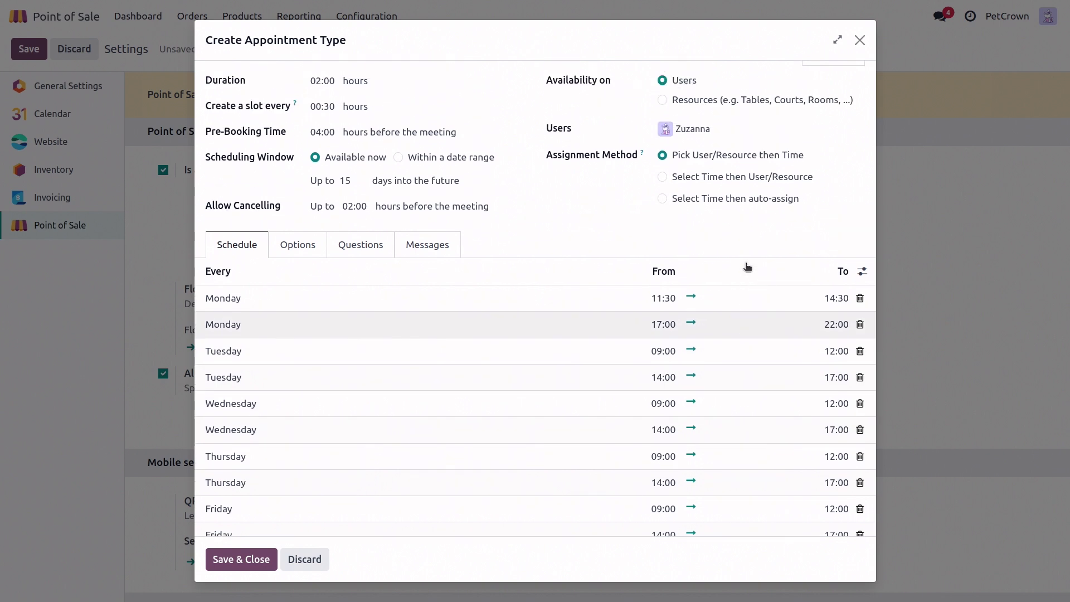
scroll(747, 267, up, 1)
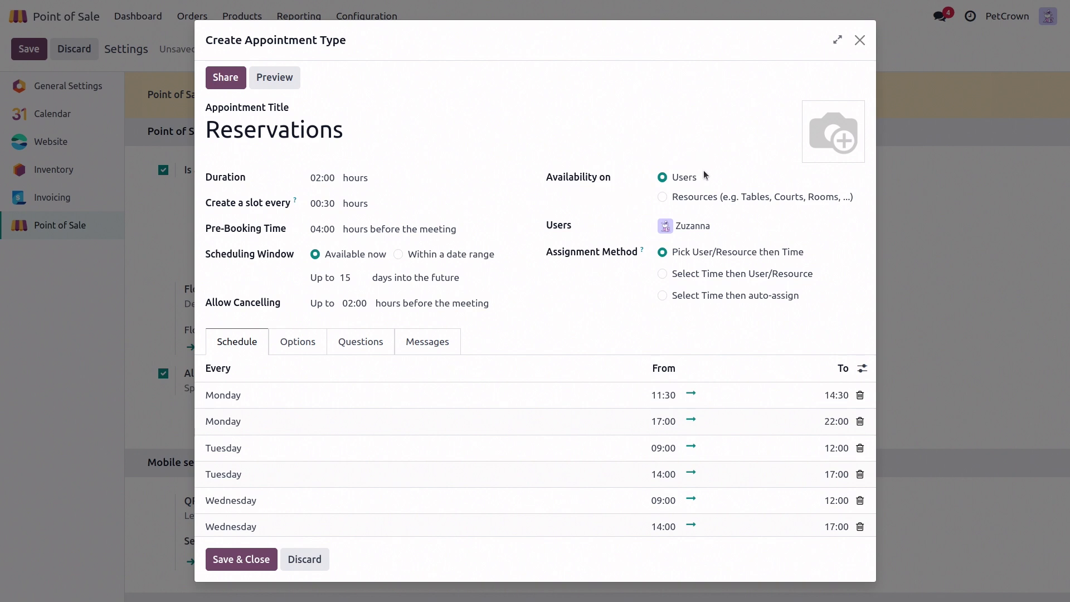
click(697, 197)
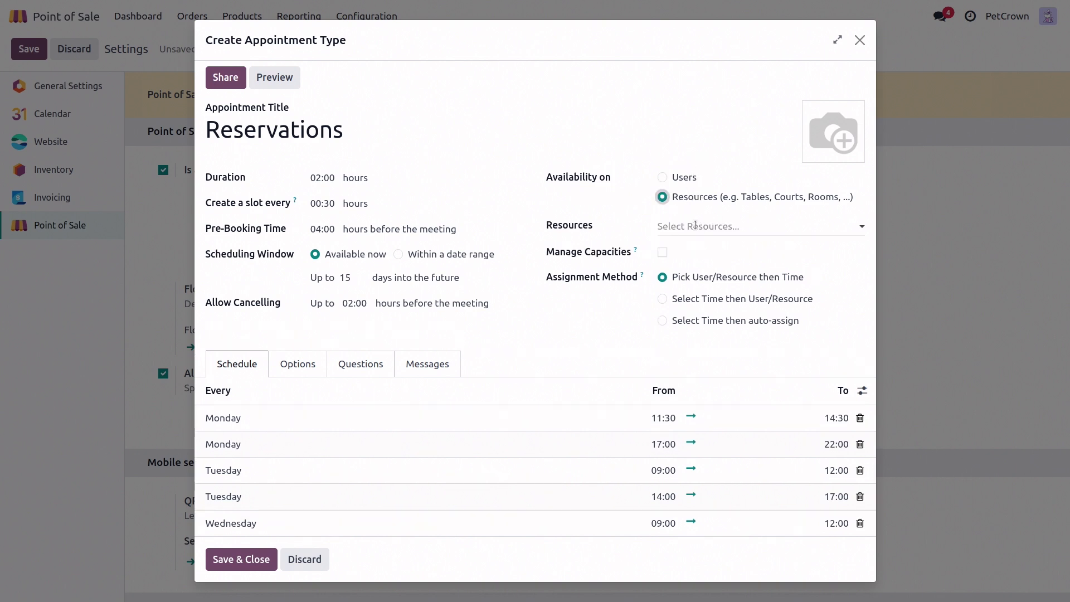
click(702, 226)
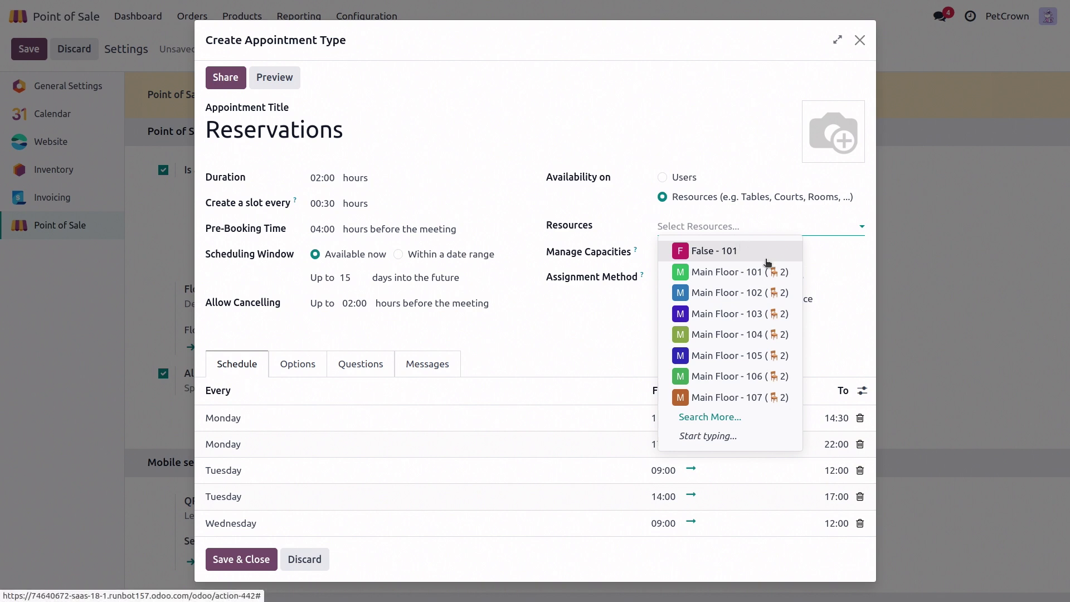
click(760, 265)
click(814, 226)
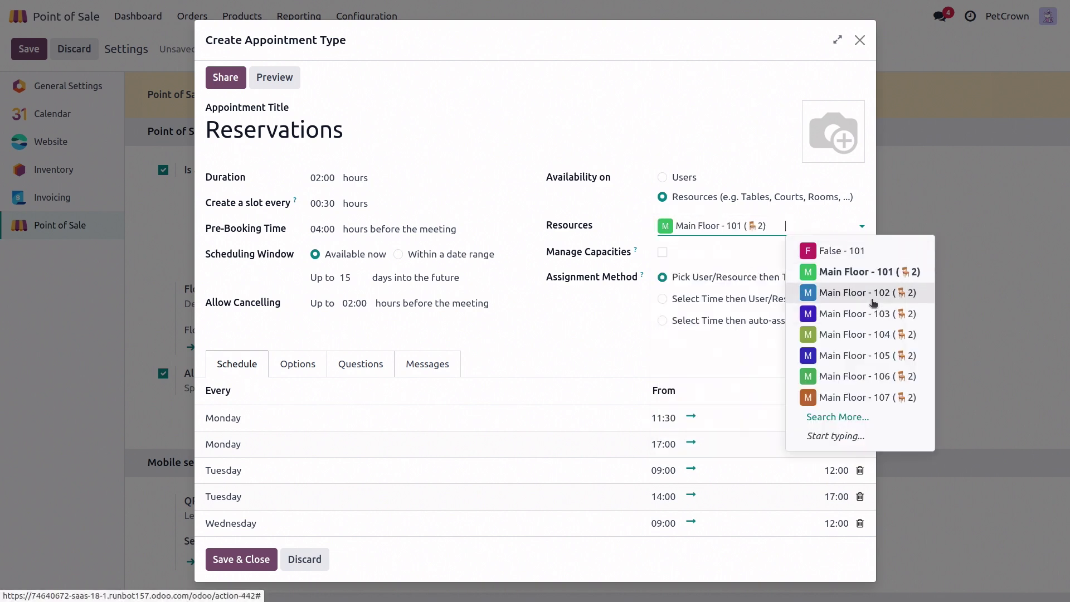
click(872, 296)
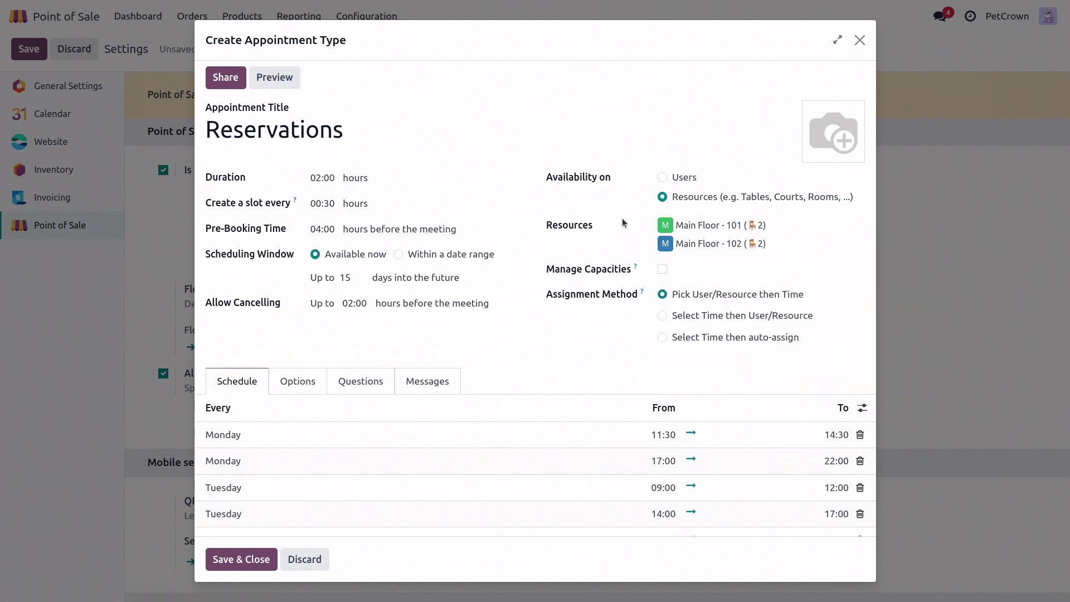
click(662, 270)
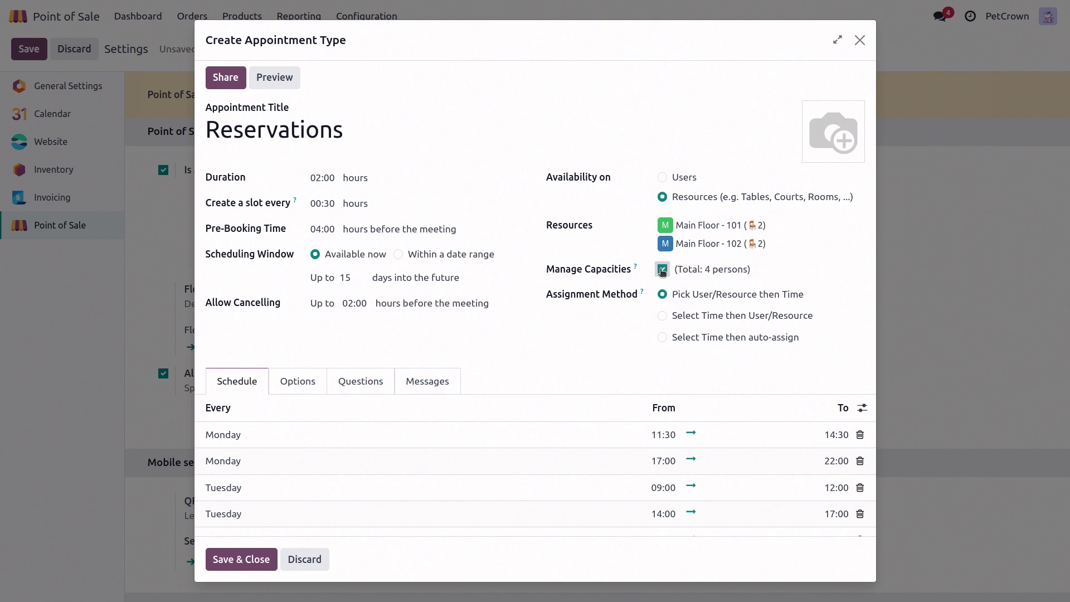
Set the assignment method to 'Select Time then auto-assign'.
click(717, 345)
scroll(265, 426, down, 2)
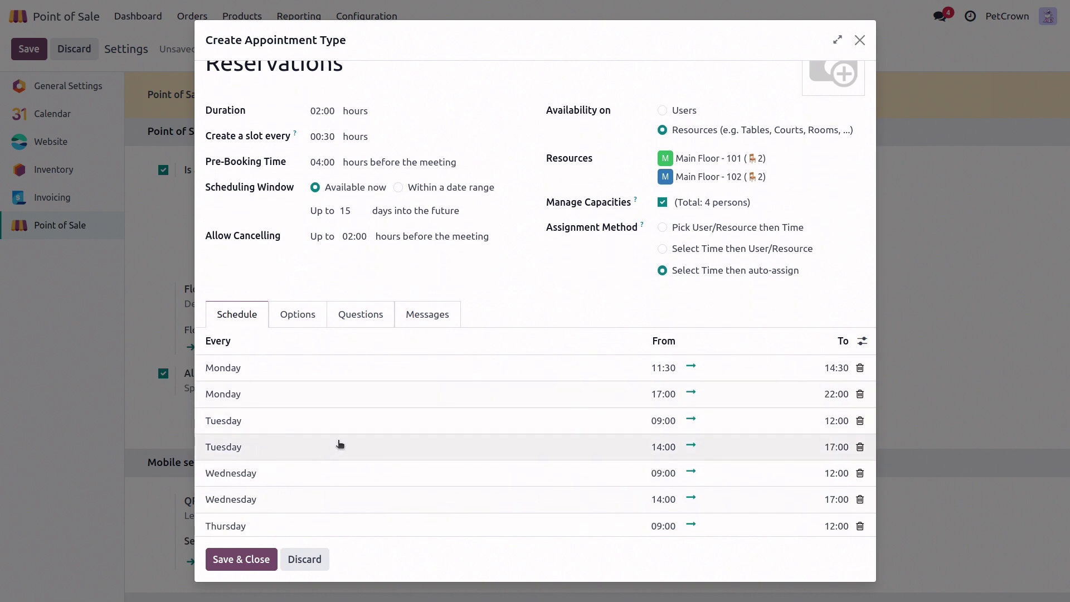
Scroll the Reservations dialog back to the top.
scroll(340, 444, up, 2)
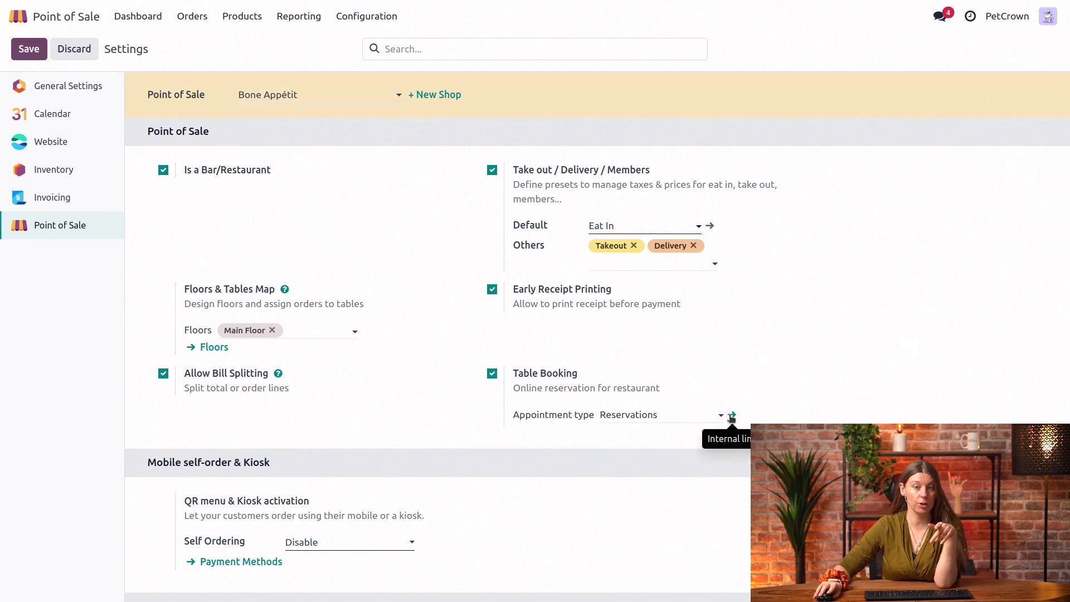
Open the Reservations appointment type's resources list and the Main Floor - 101 record.
click(732, 416)
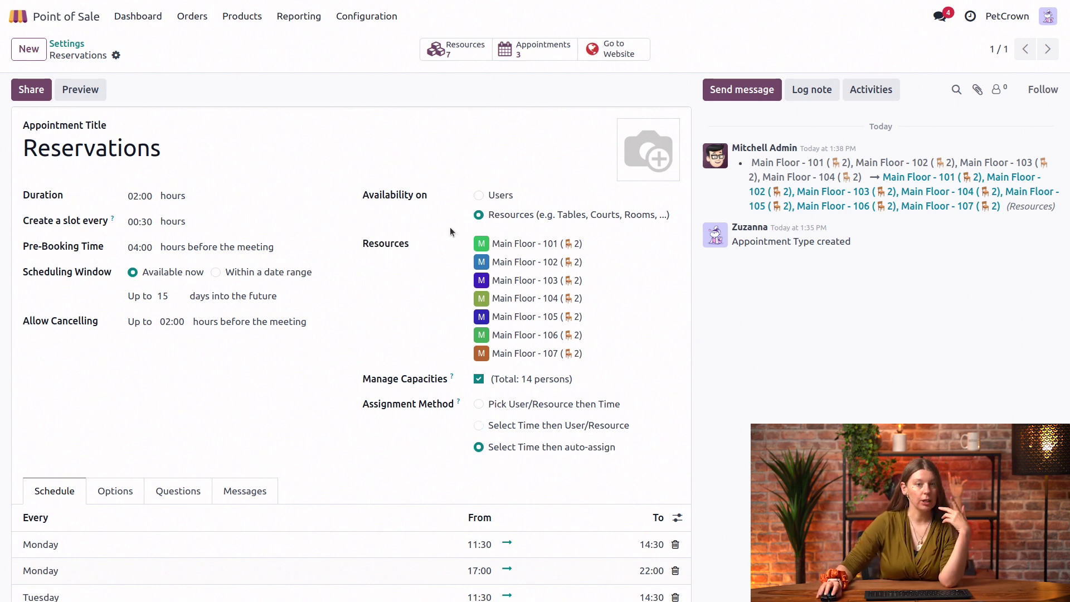
click(465, 49)
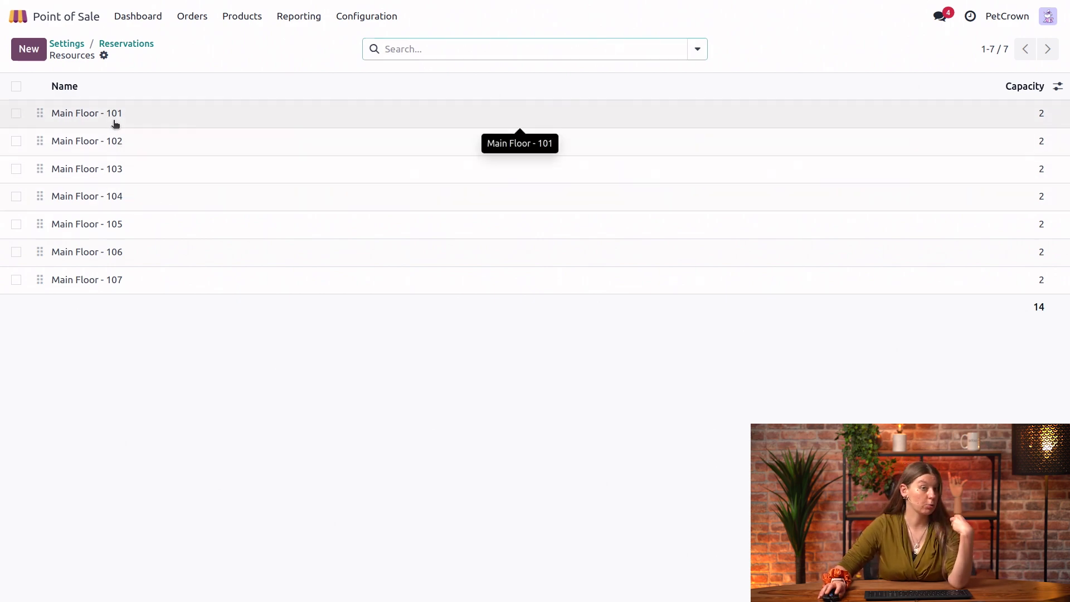
click(114, 124)
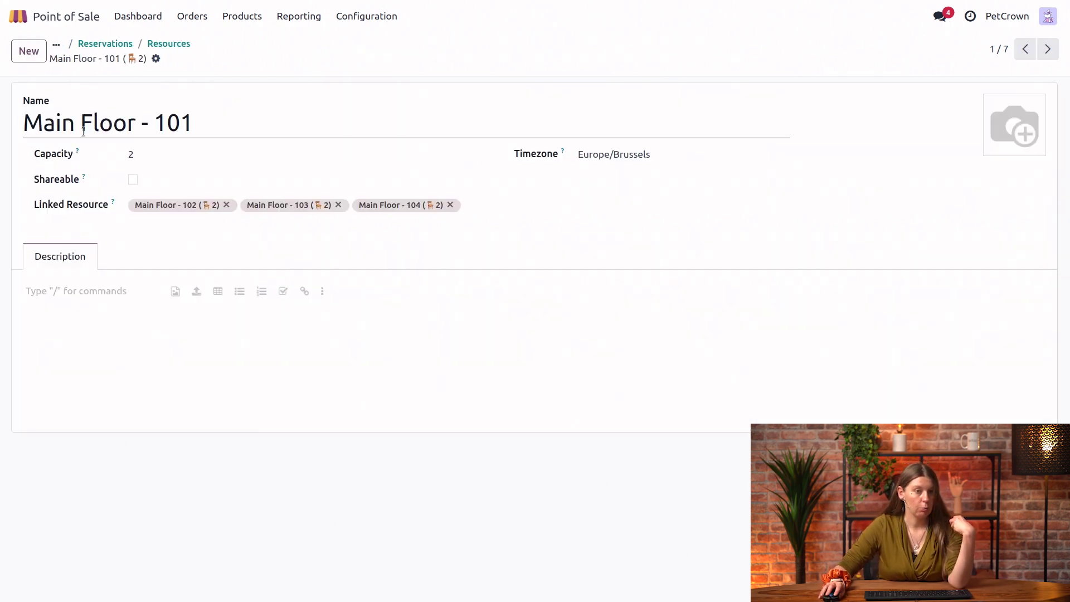
Replace Main Floor - 101's linked tables 102, 103, 104 with just 102 and 103, and save.
click(225, 205)
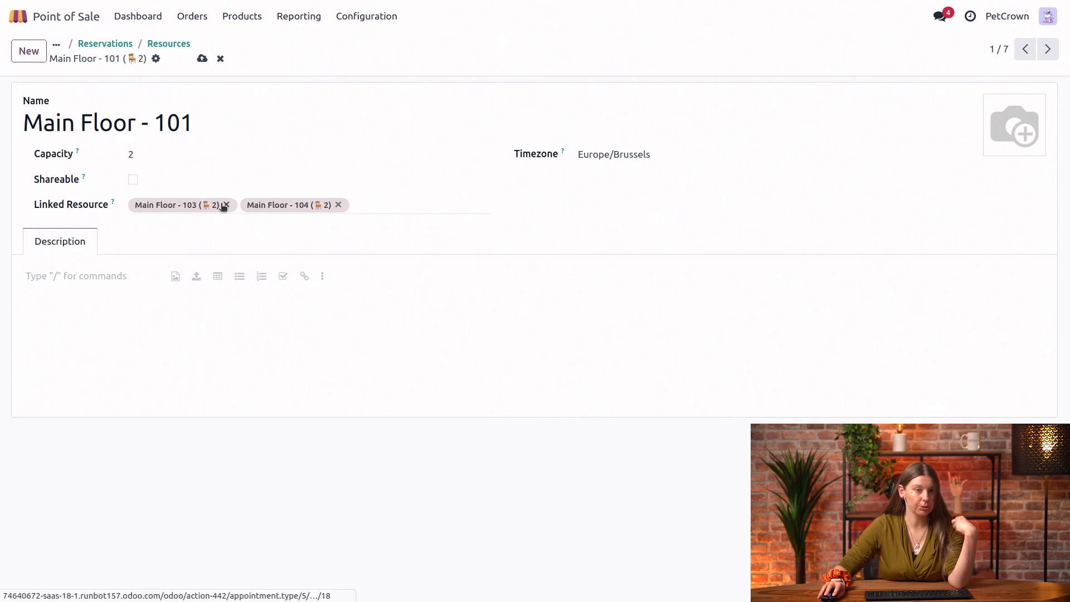
click(225, 205)
click(225, 205)
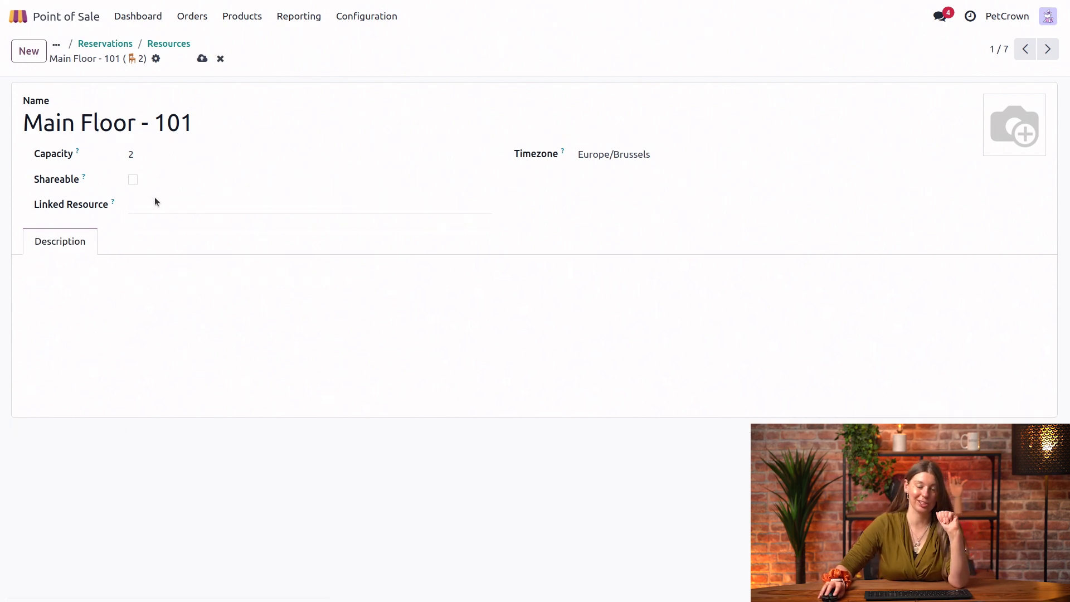
click(154, 200)
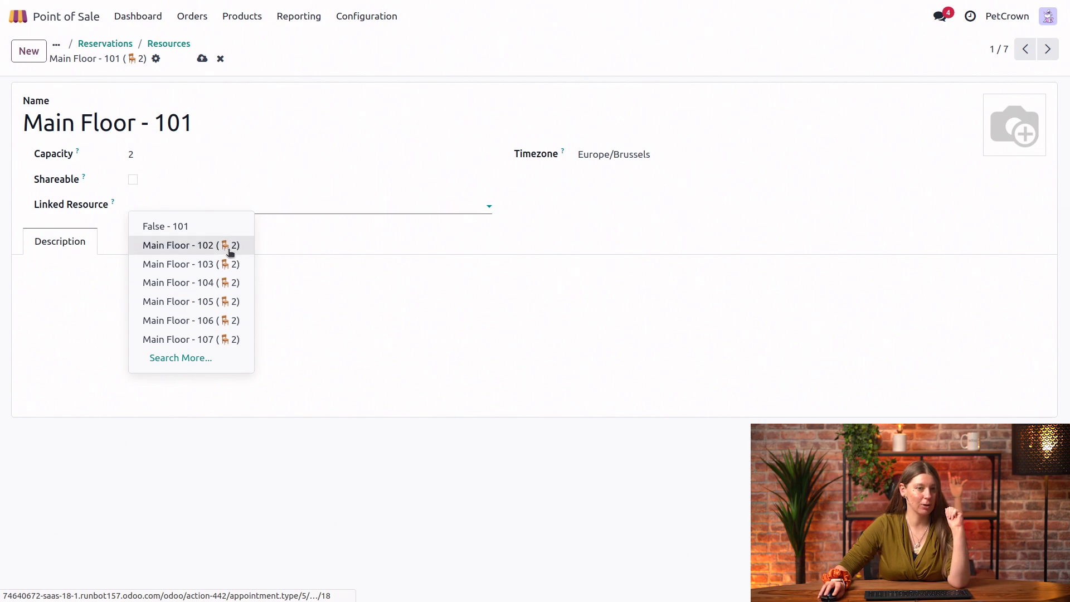
click(229, 246)
click(249, 206)
click(342, 264)
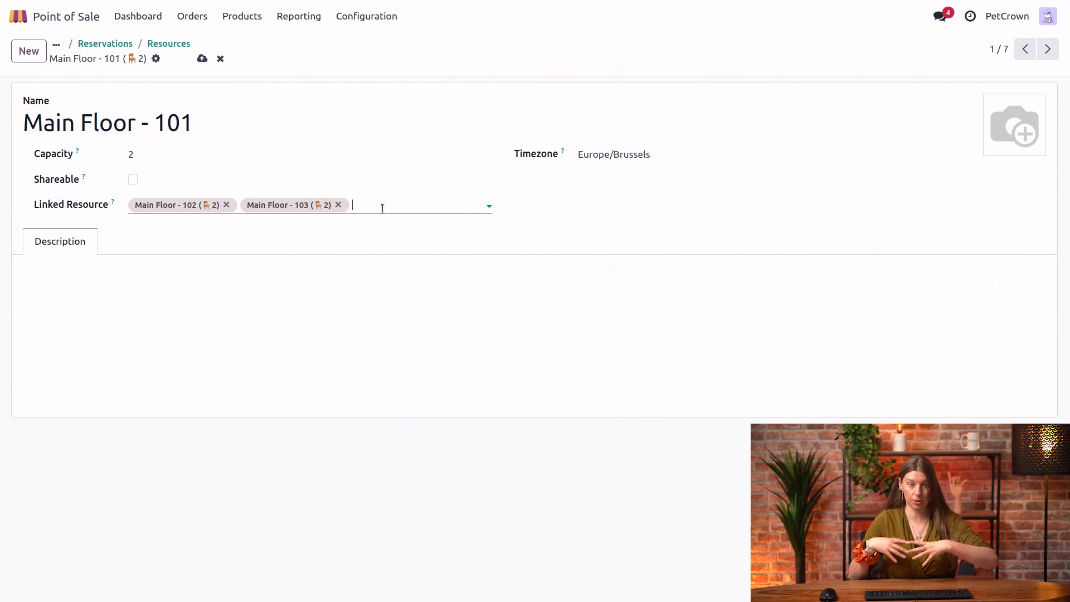
click(199, 58)
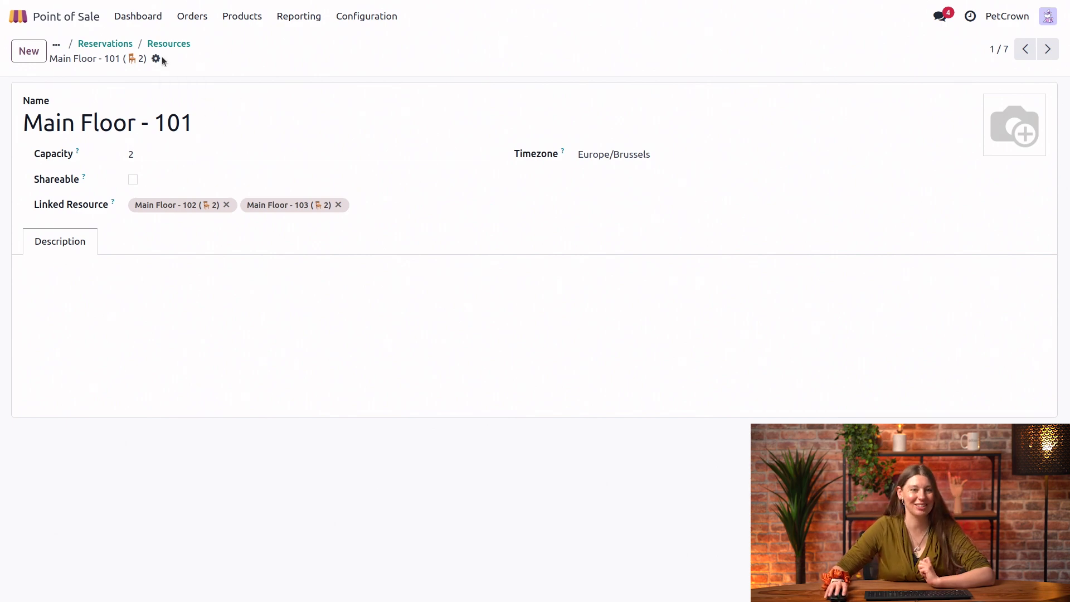
click(185, 45)
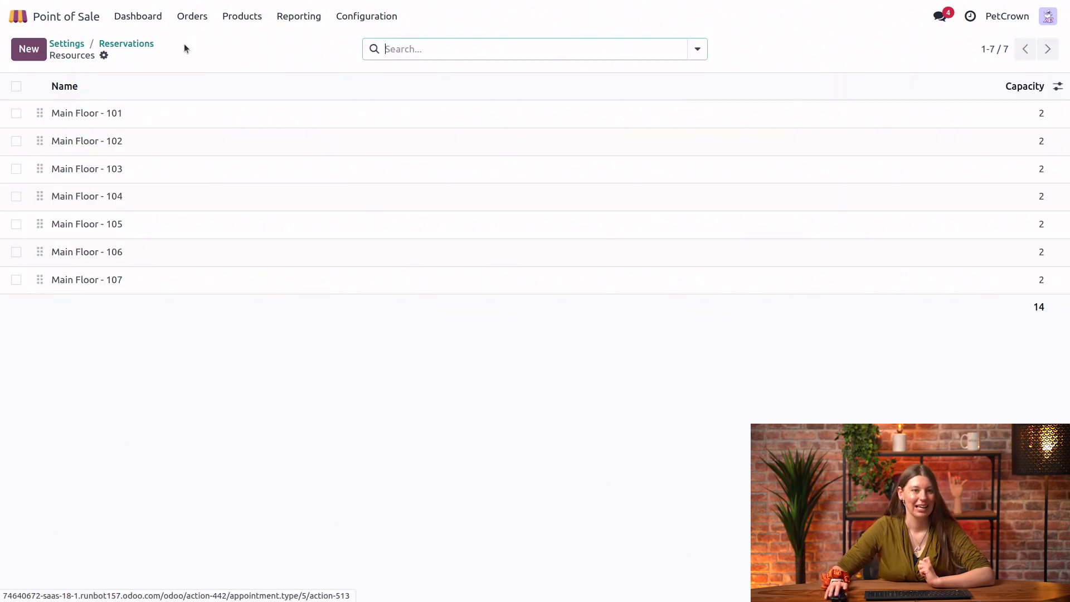
Open the Reservations booking page on the website and publish it.
click(111, 46)
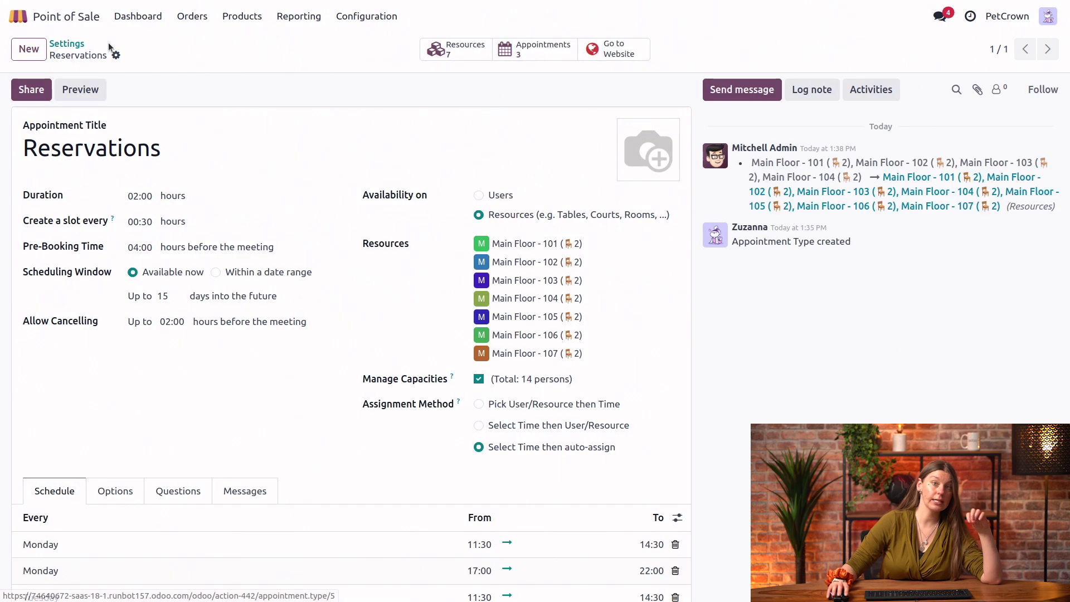
click(632, 56)
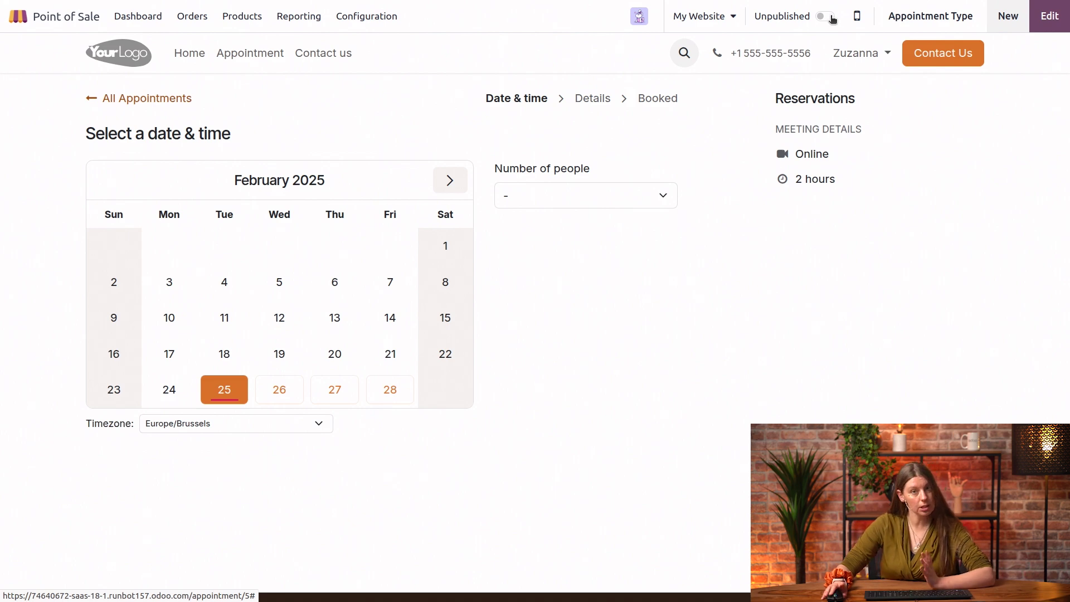
click(823, 16)
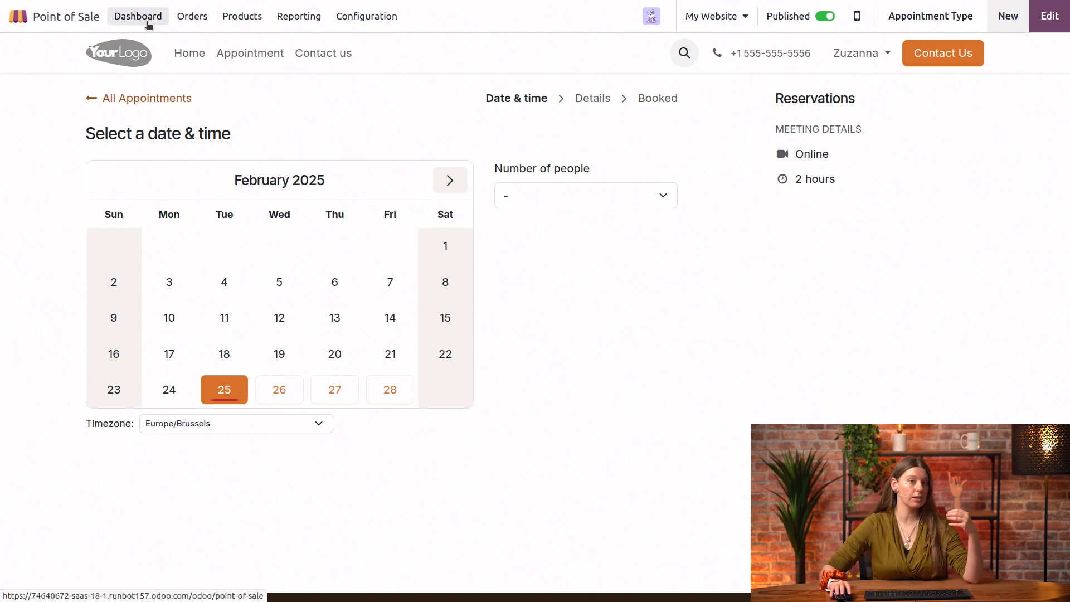
Go back to the Point of Sale dashboard showing the Bone Appétit shop.
click(149, 25)
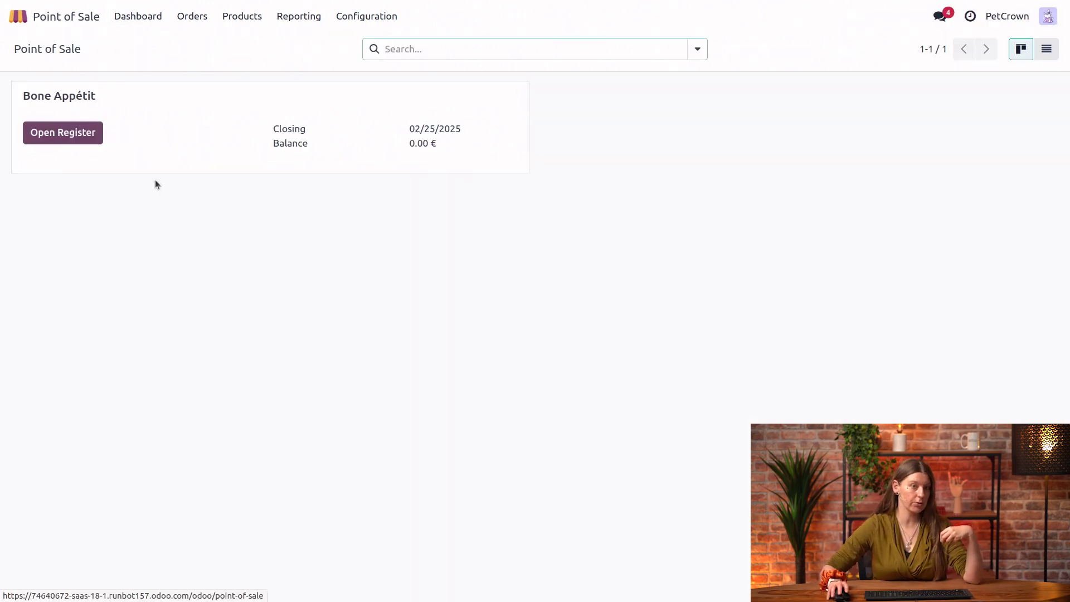
Open the Bone Appétit register with 0.00 cash and show its Booking schedule.
click(52, 135)
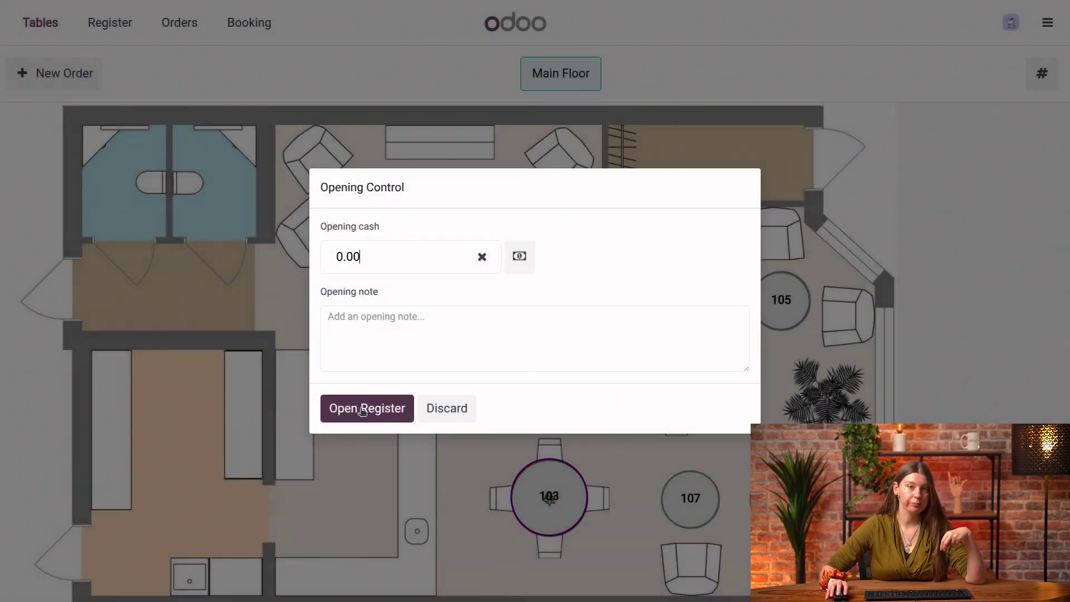
click(359, 411)
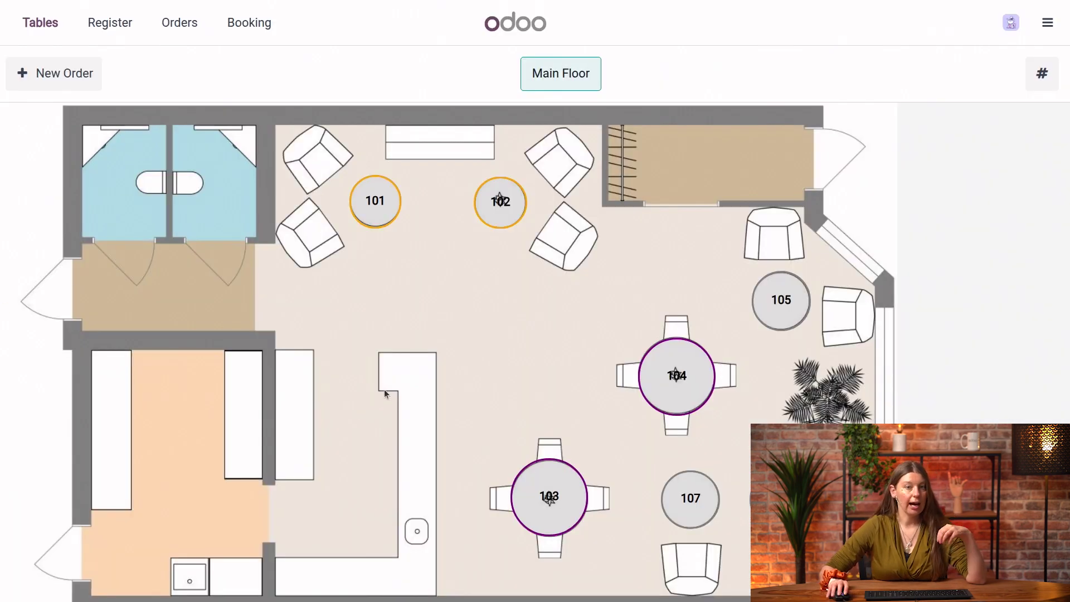
click(250, 23)
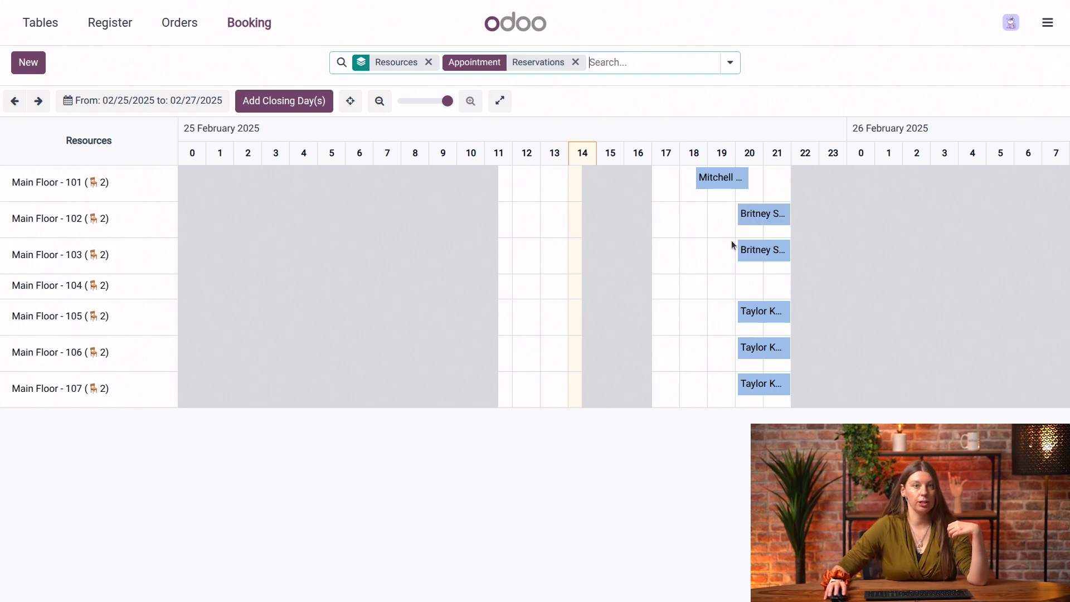
Review the table 101 booking, then move the table 102–103 booking to start at 18:00.
click(752, 220)
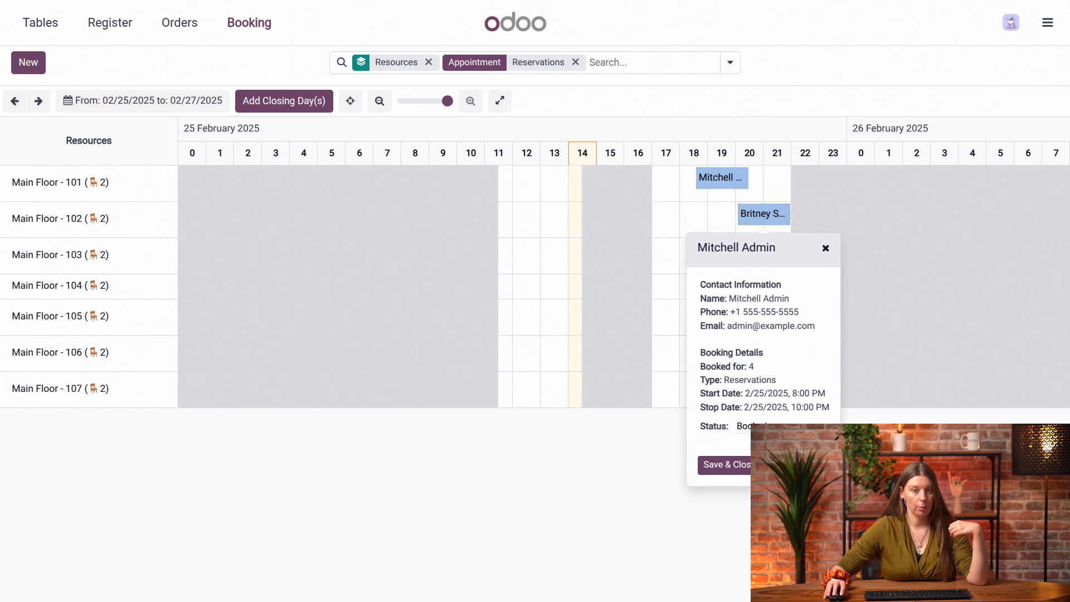
click(568, 505)
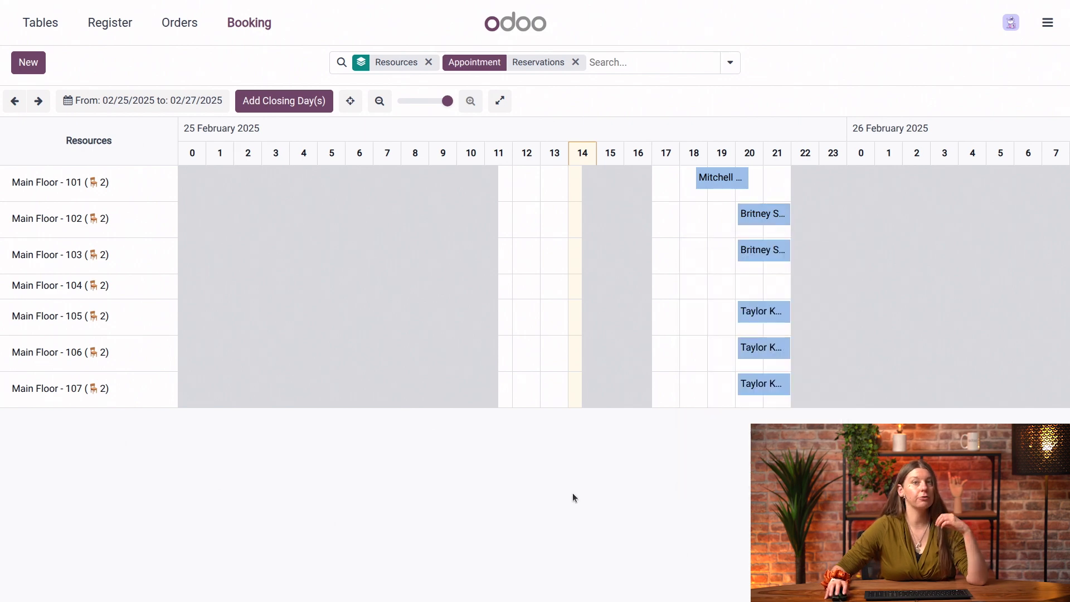
drag(774, 214, 719, 211)
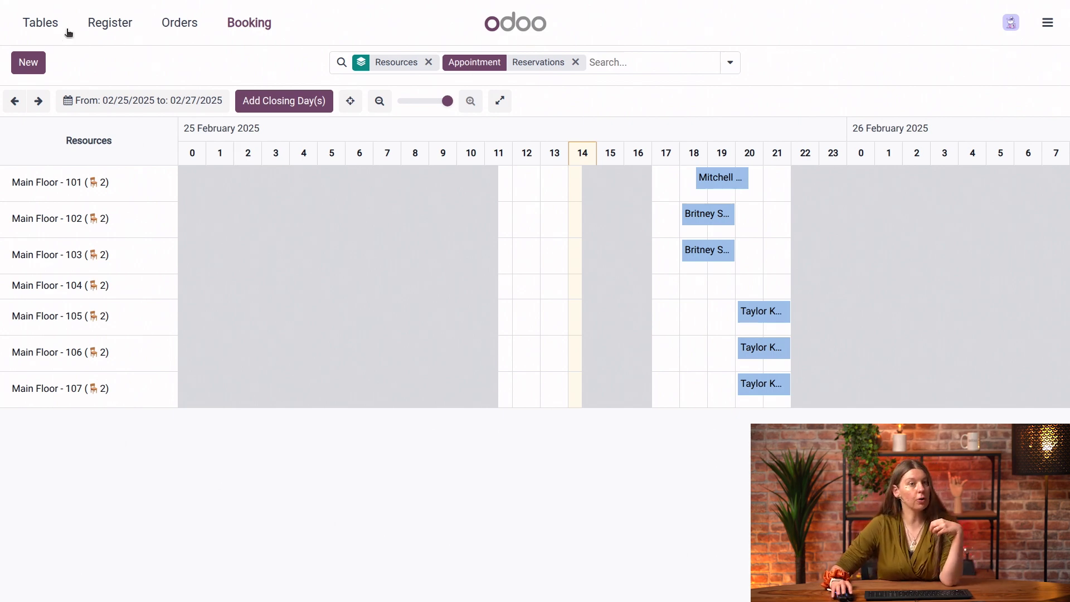
Return to the Main Floor plan, where tables 102 and 103 show the 18:00 reservation.
click(48, 27)
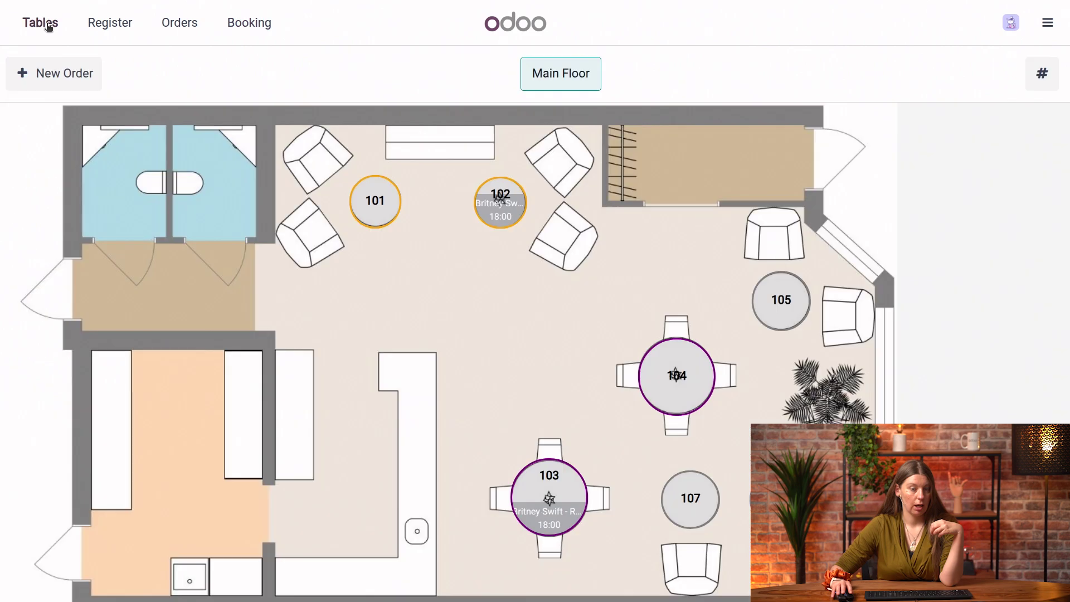